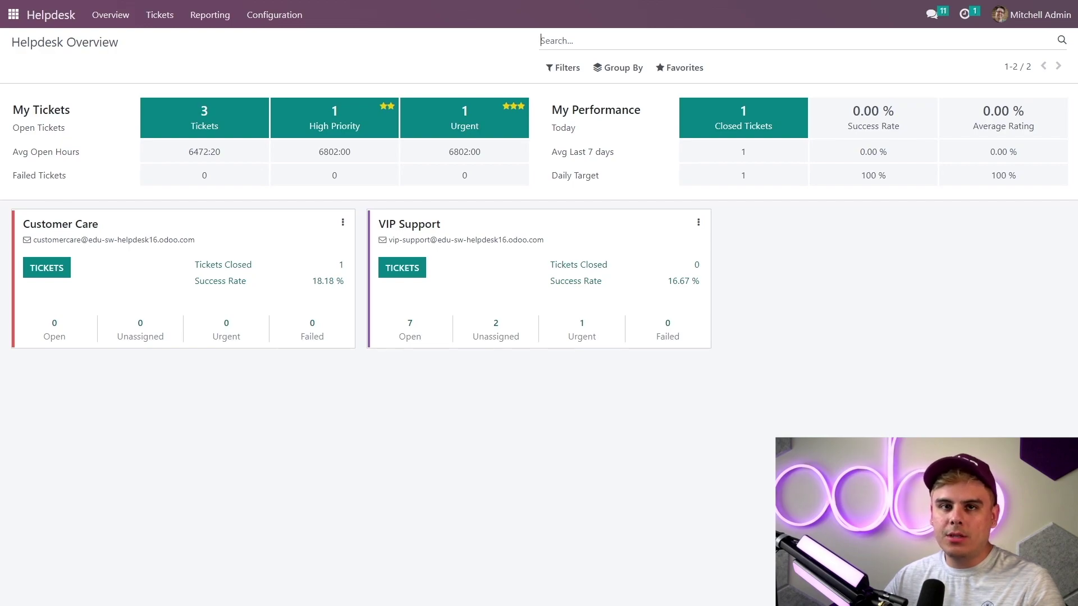
Open the Tickets Analysis report from the Reporting menu to chart tickets per team by stage
{"action": "left_click", "coordinate": [227, 24]}
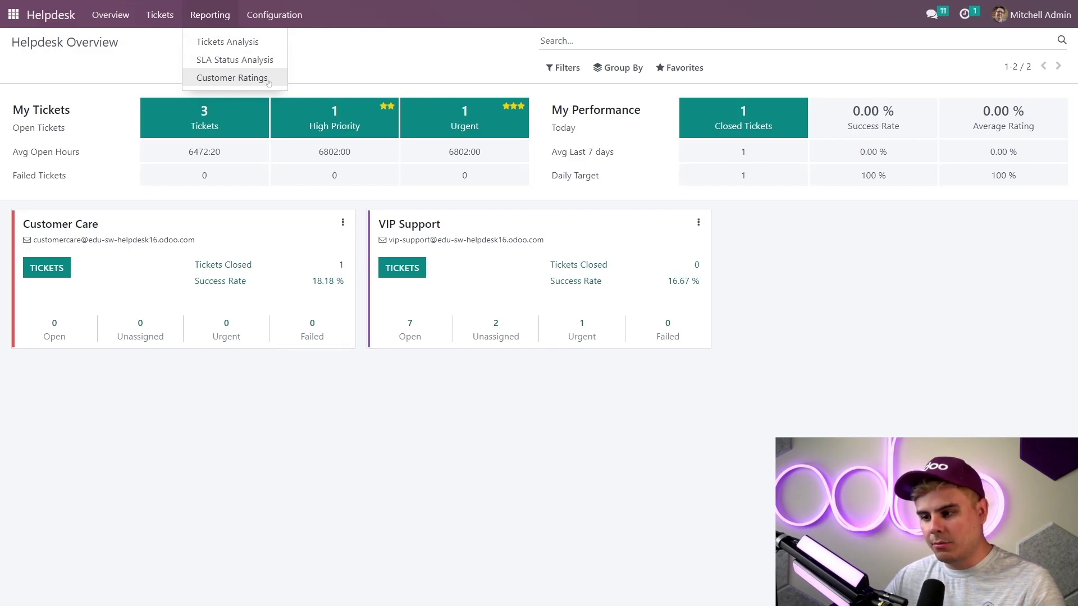
{"action": "left_click", "coordinate": [269, 50]}
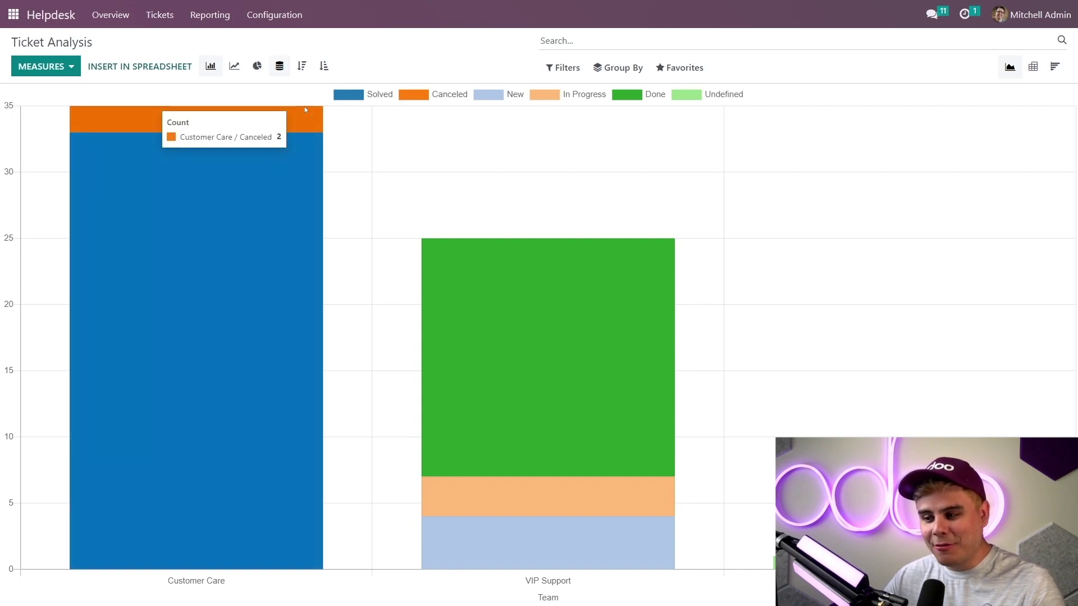
{"action": "mouse_move", "coordinate": [195, 119]}
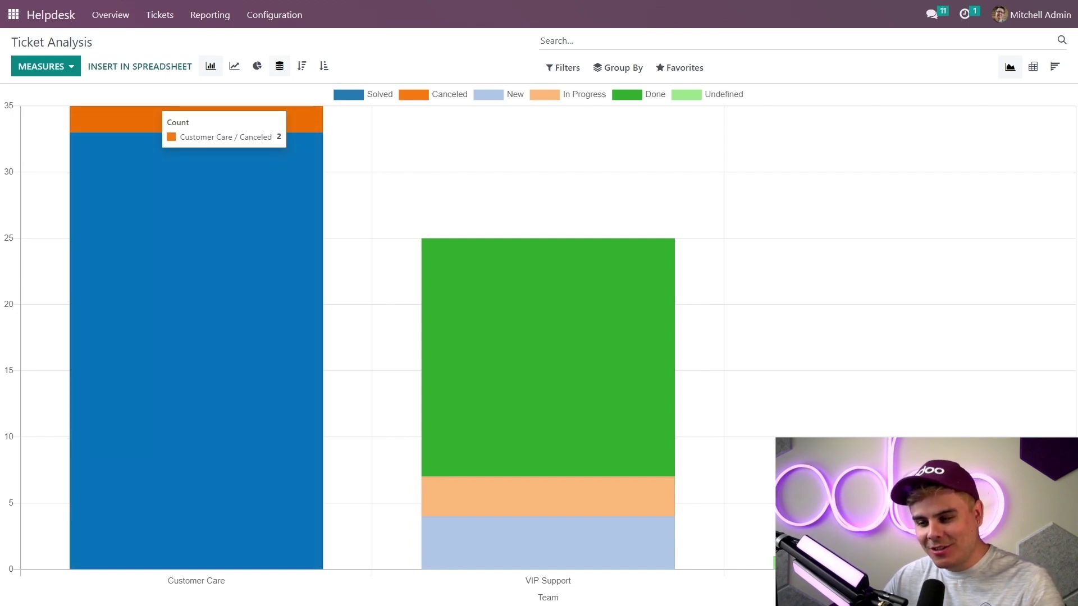
Preview the line and pie charts, then settle on a stacked bar chart sorted ascending
{"action": "left_click", "coordinate": [211, 67]}
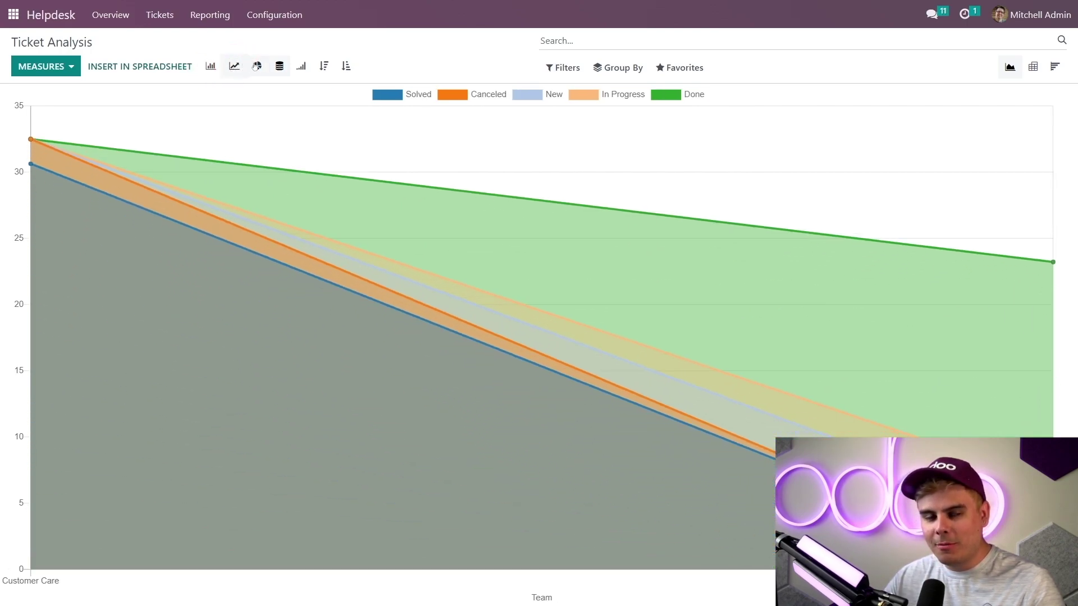
{"action": "left_click", "coordinate": [257, 67]}
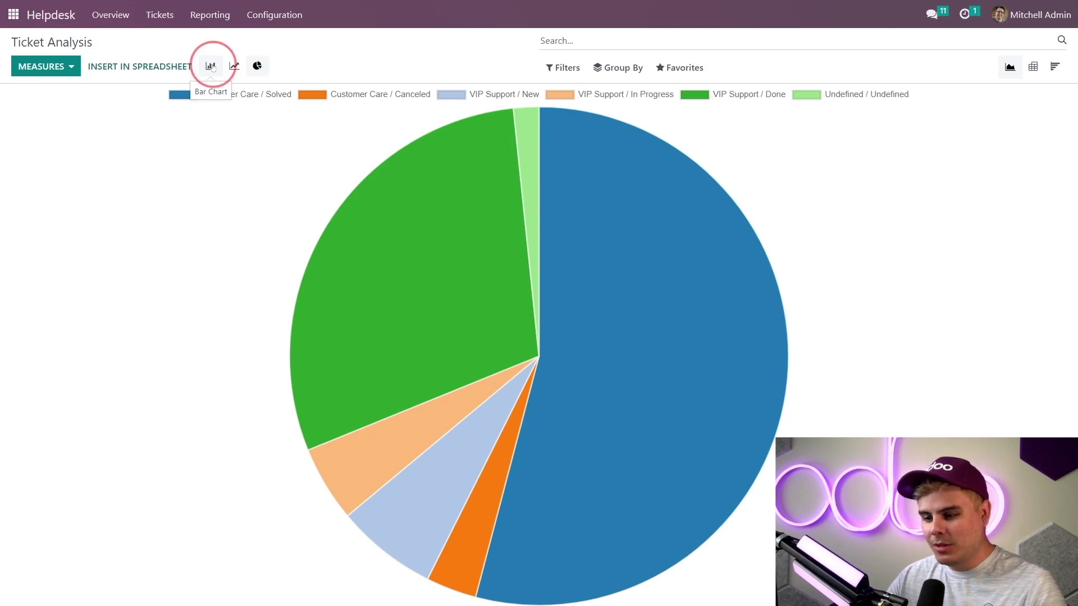
{"action": "left_click", "coordinate": [212, 66]}
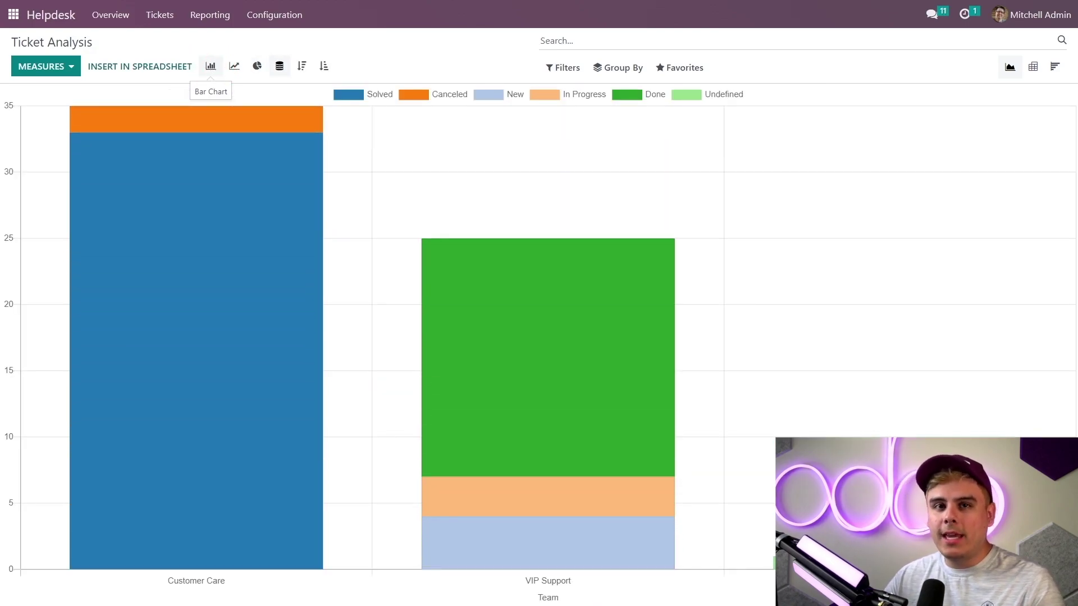
{"action": "left_click", "coordinate": [280, 66]}
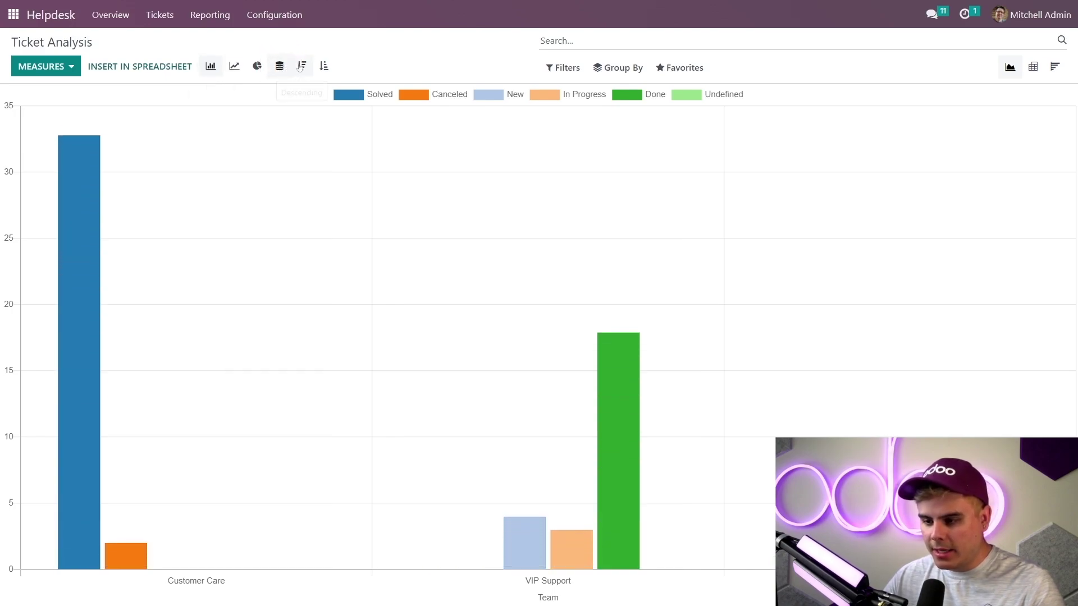
{"action": "left_click", "coordinate": [279, 67]}
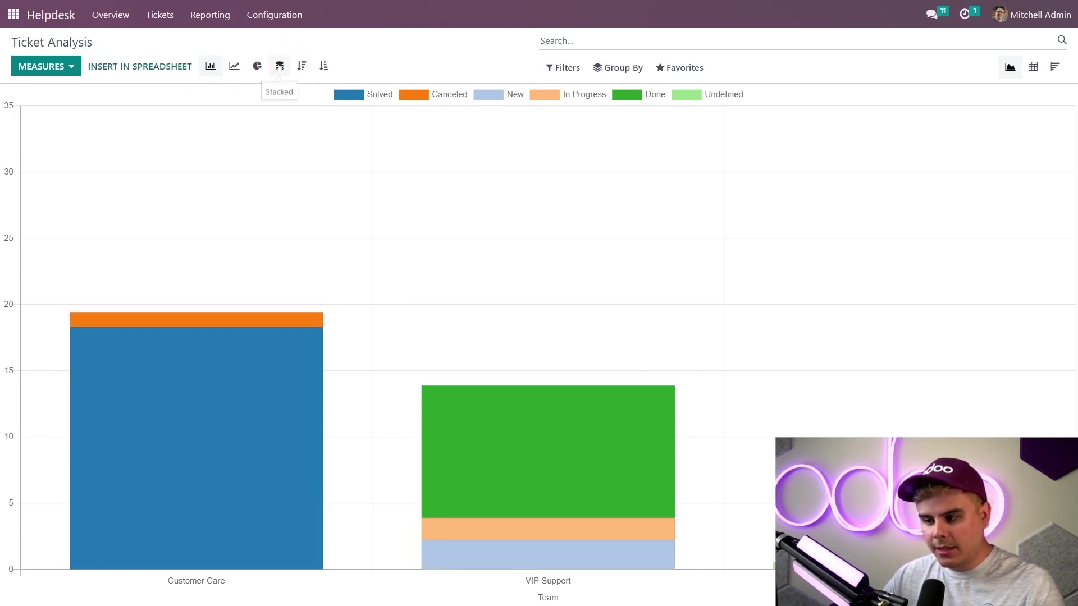
{"action": "left_click", "coordinate": [279, 67]}
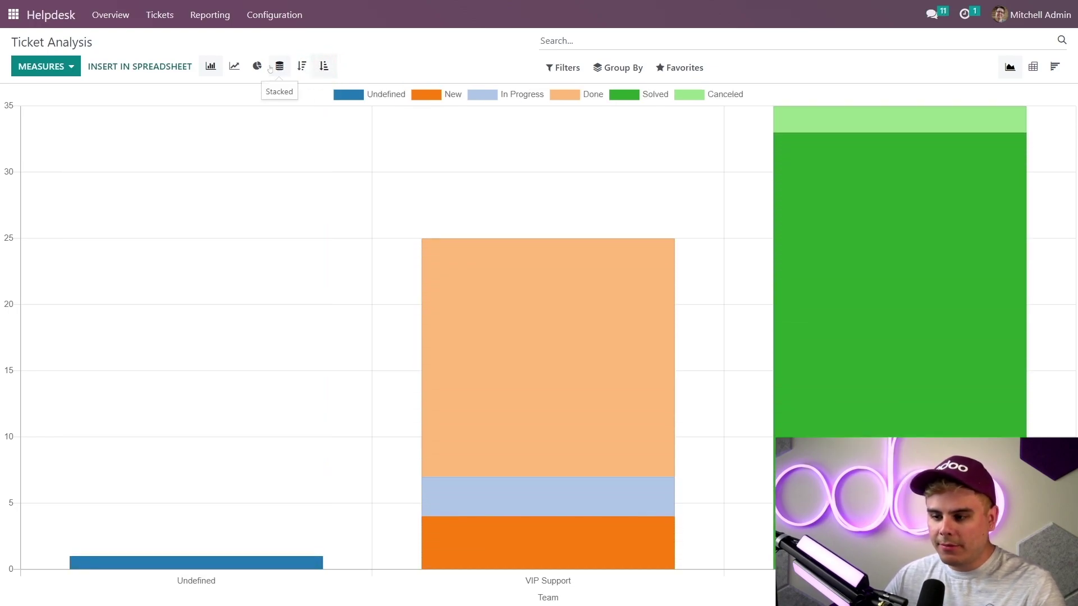
Change the chart measure from Count to Hours Open
{"action": "left_click", "coordinate": [73, 67]}
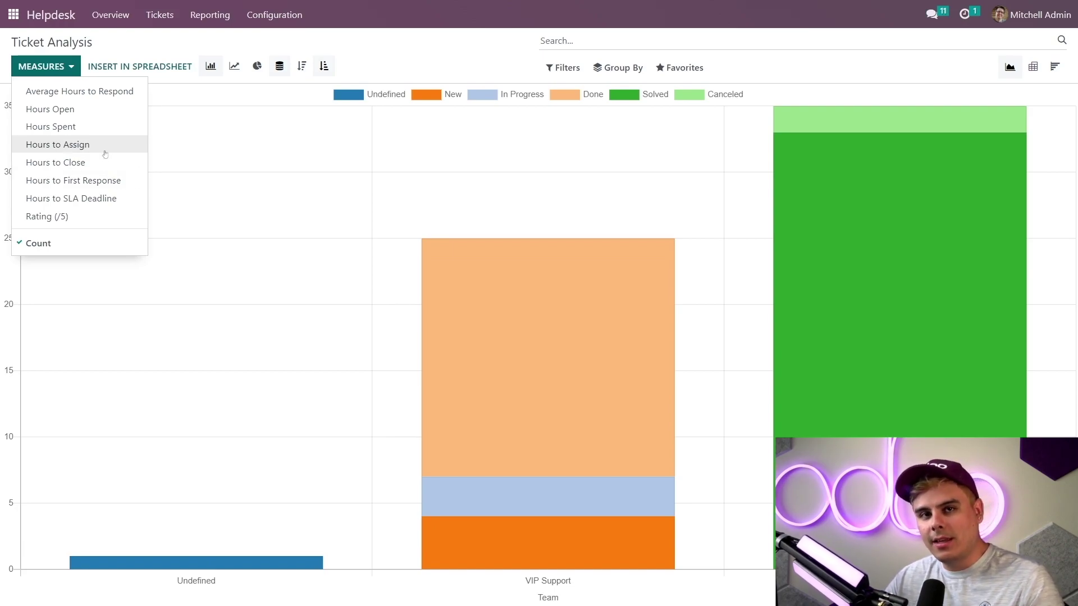
{"action": "left_click", "coordinate": [108, 111]}
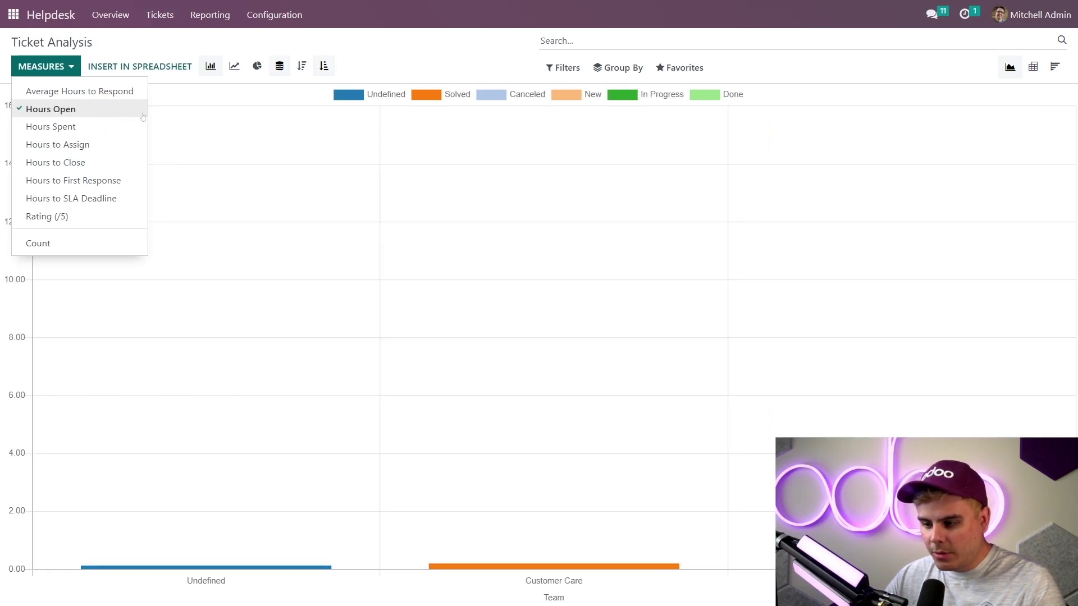
{"action": "left_click", "coordinate": [586, 40]}
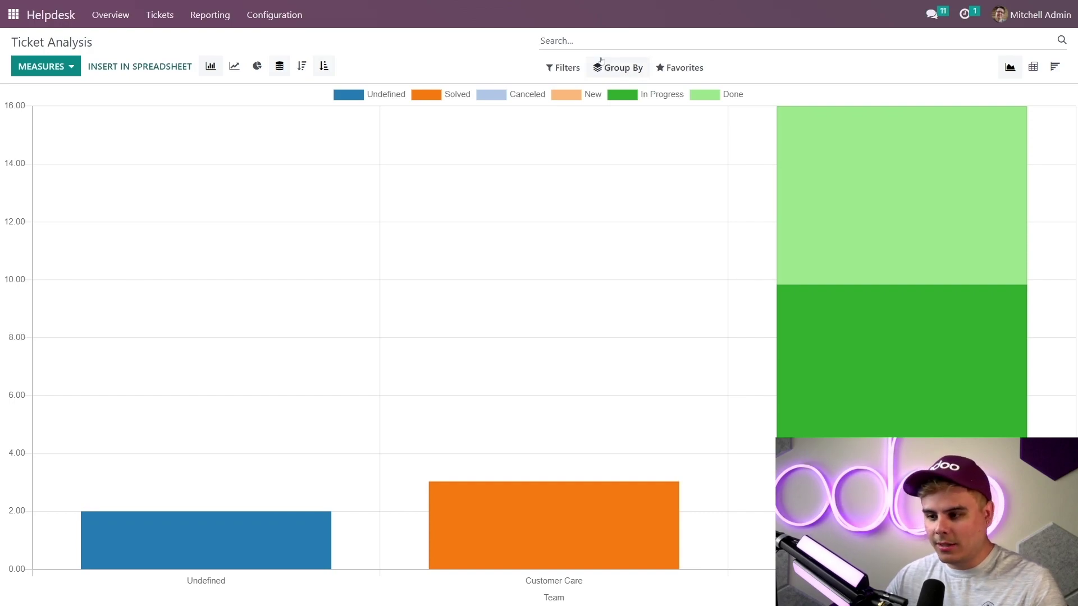
Group the Hours Open chart by Customer, then move on to the SLA Status Analysis report
{"action": "left_click", "coordinate": [620, 71]}
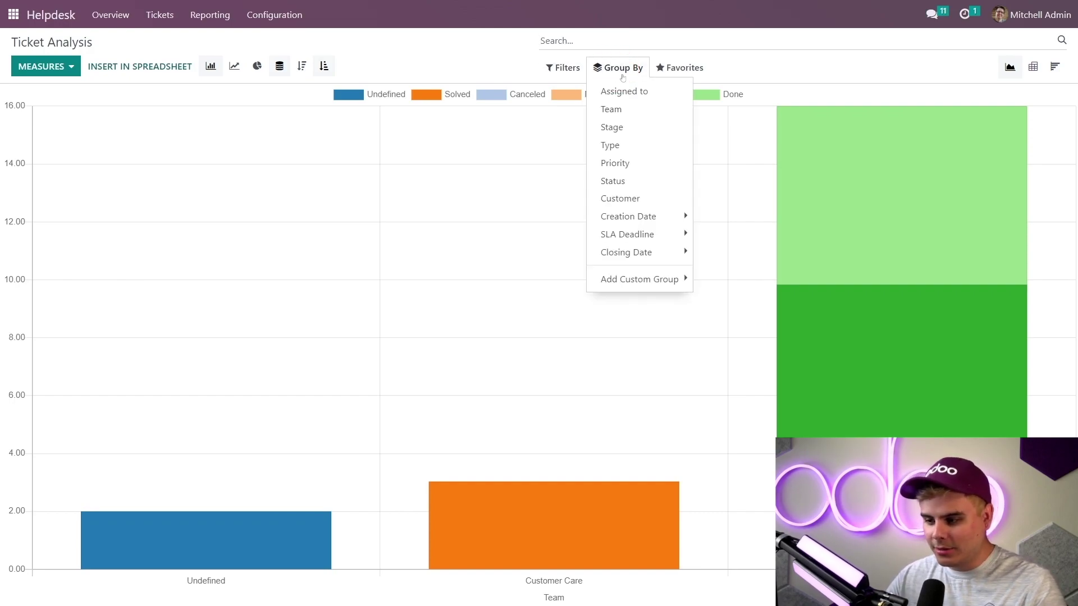
{"action": "left_click", "coordinate": [648, 205]}
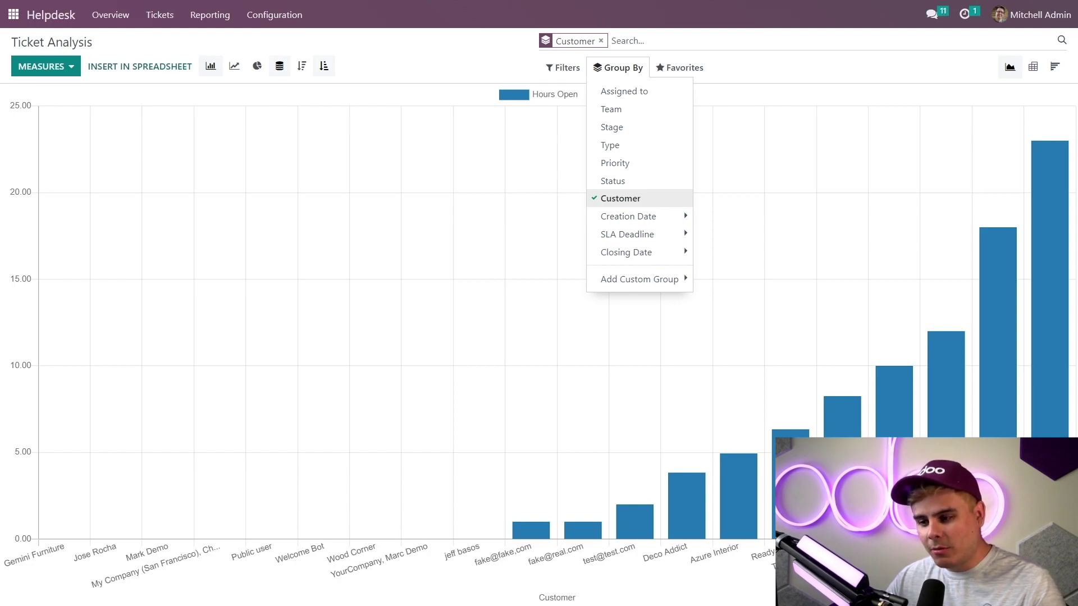
{"action": "left_click", "coordinate": [443, 121]}
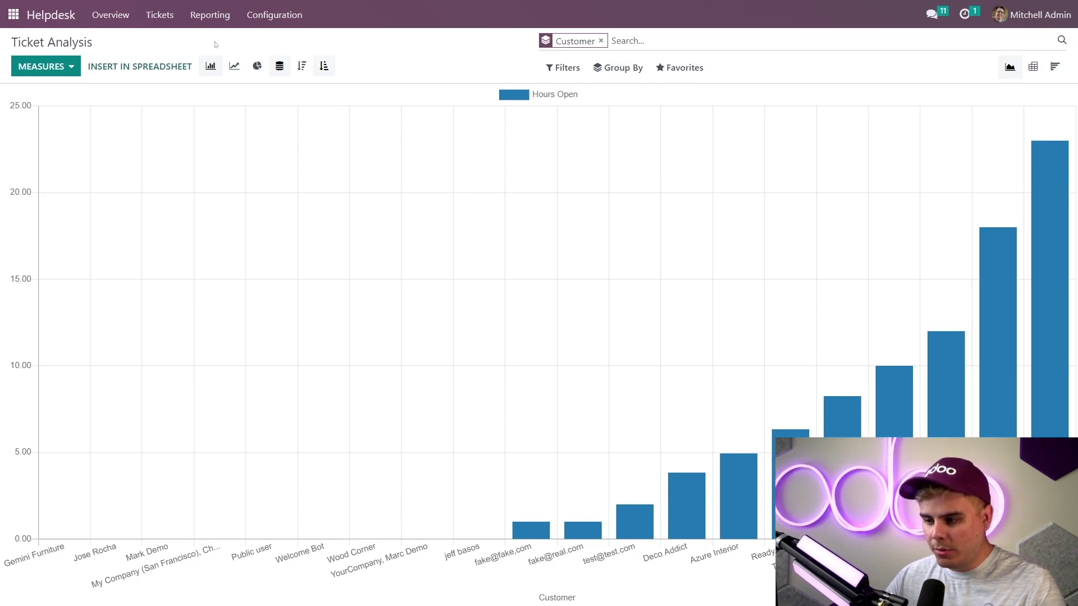
{"action": "left_click", "coordinate": [207, 17]}
{"action": "left_click", "coordinate": [230, 60]}
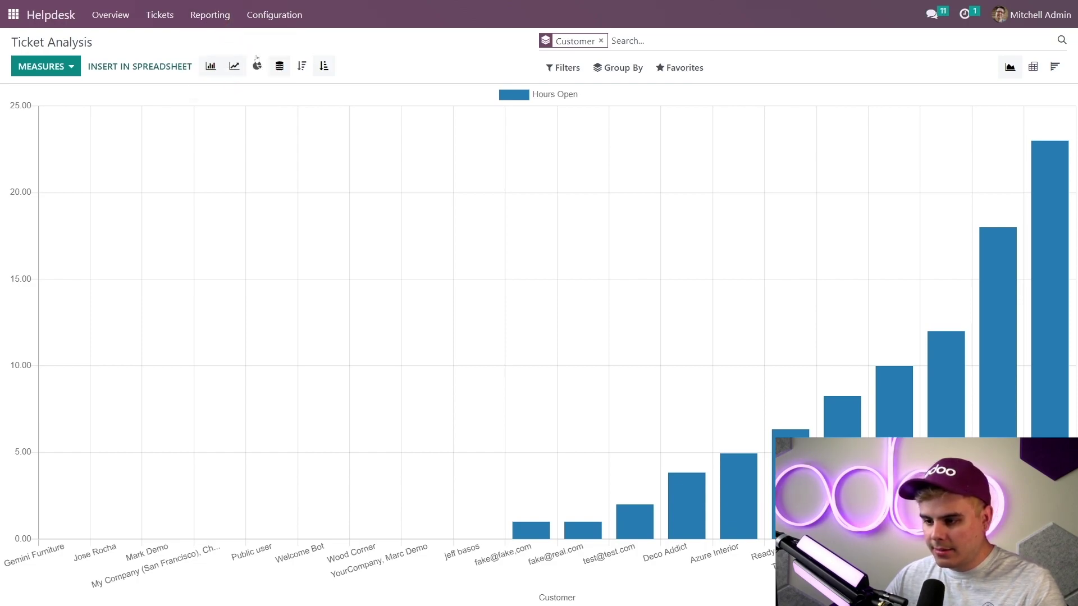
Drop the Last 30 Days filter, compare in Graph view, then return to the pivot table
{"action": "left_click", "coordinate": [611, 40]}
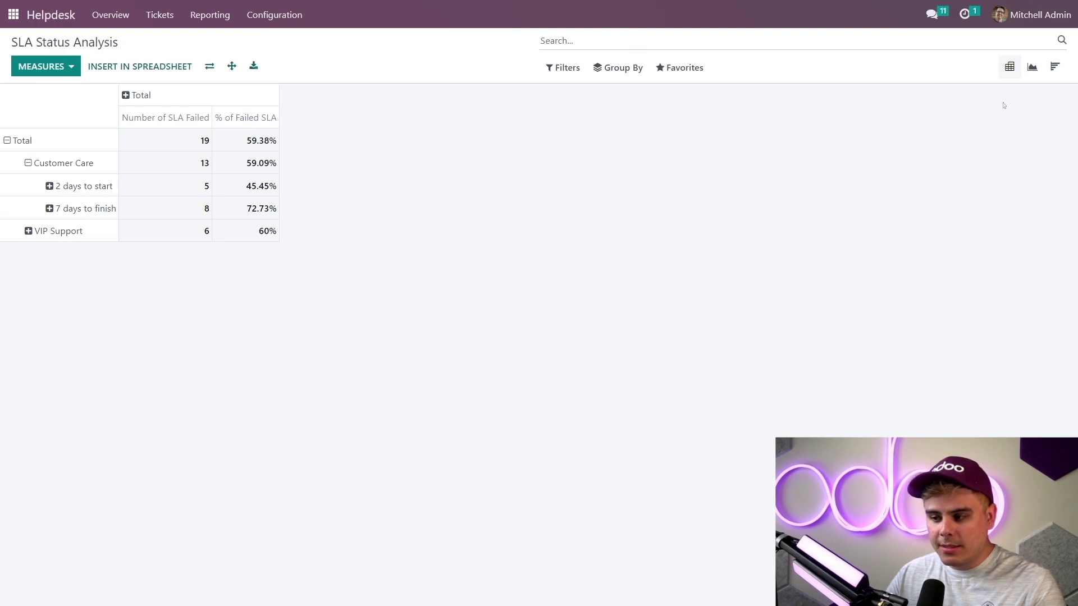
{"action": "left_click", "coordinate": [1032, 66]}
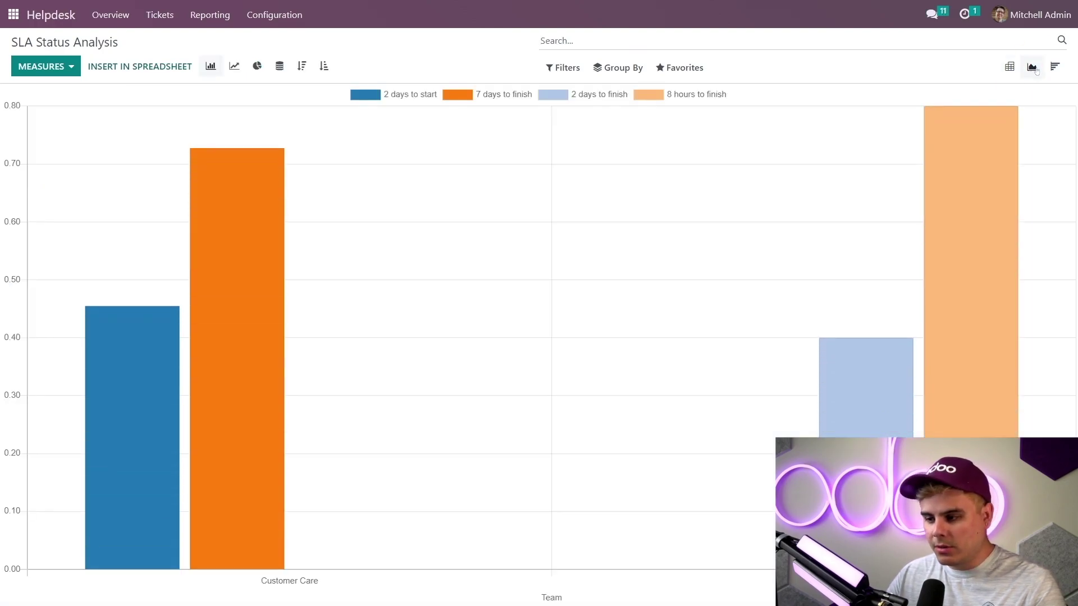
{"action": "left_click", "coordinate": [1035, 68]}
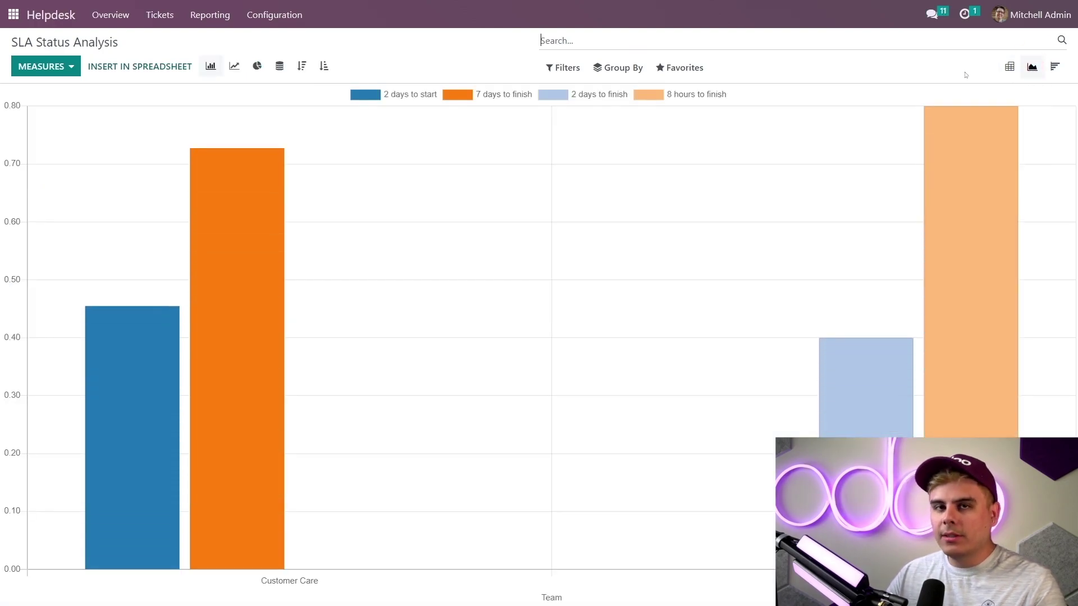
{"action": "left_click", "coordinate": [1008, 66]}
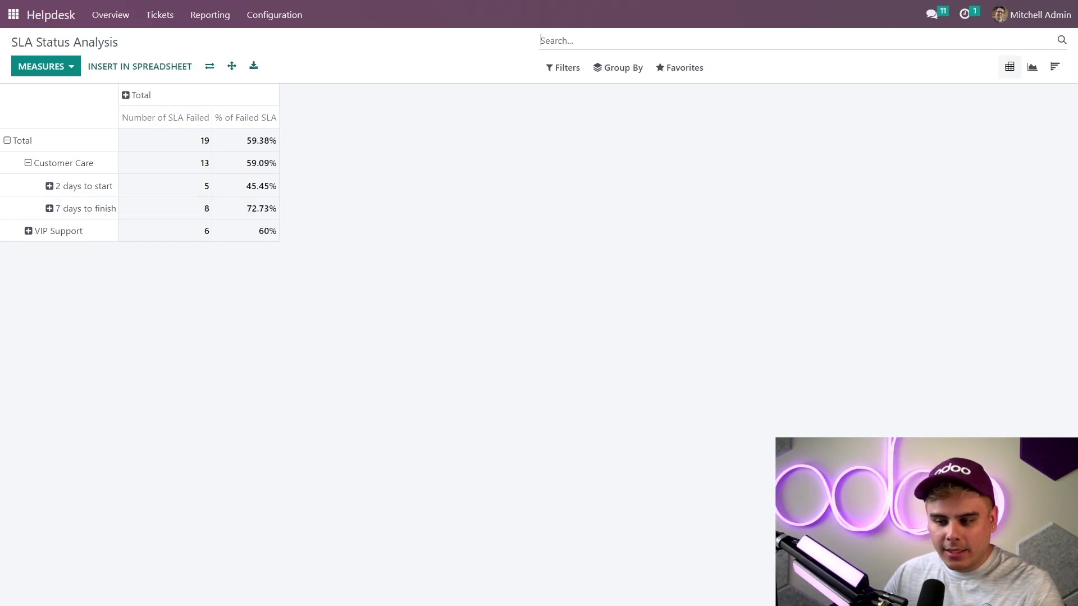
Expand all pivot rows and break Customer Care's '2 days to start' SLA down by Assigned to
{"action": "left_click", "coordinate": [231, 66]}
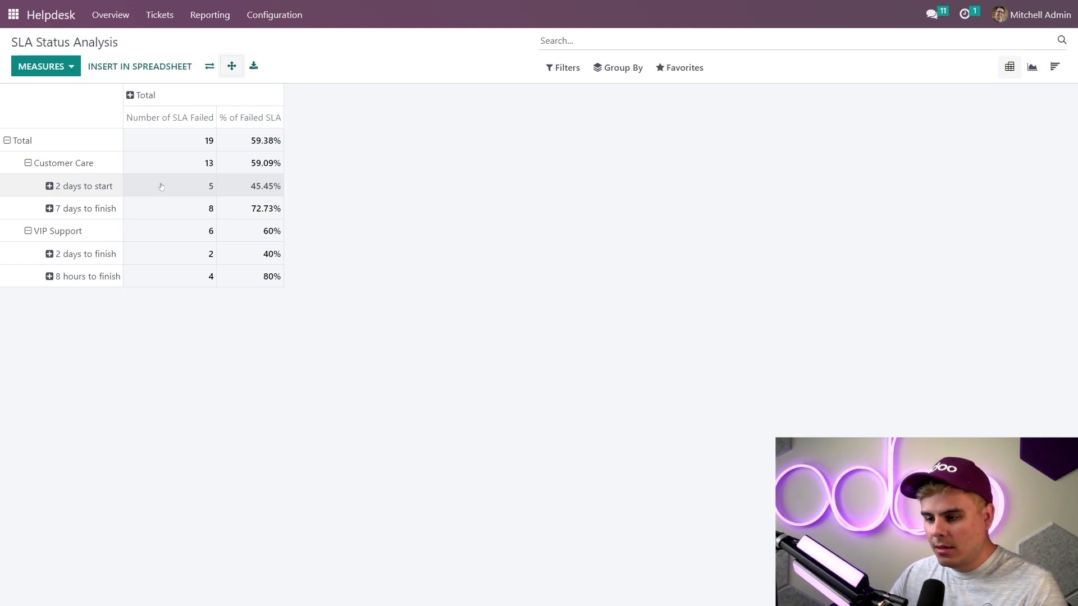
{"action": "left_click", "coordinate": [50, 187]}
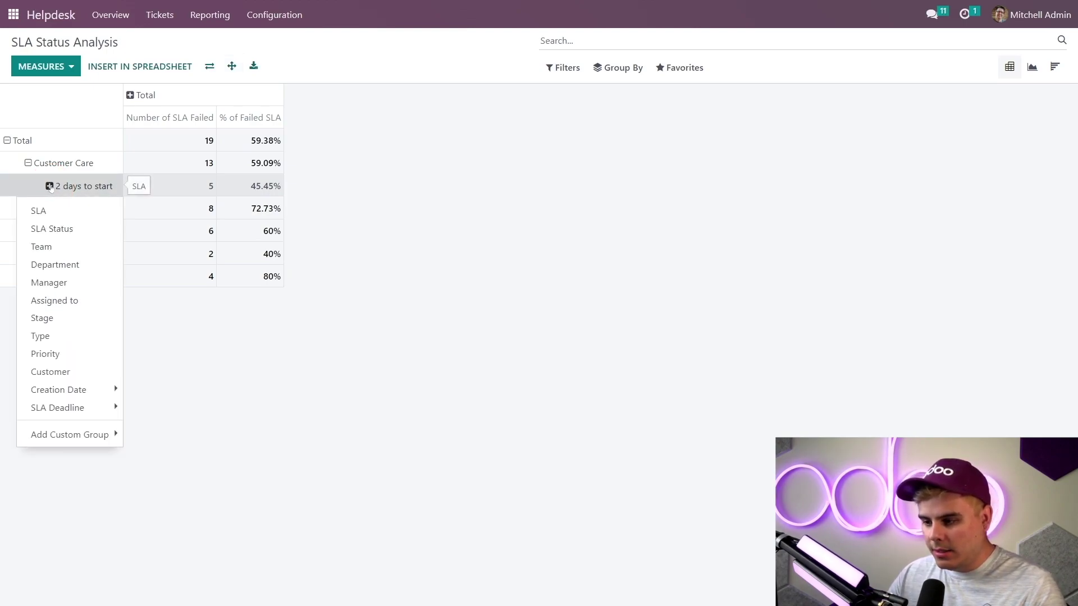
{"action": "left_click", "coordinate": [54, 301]}
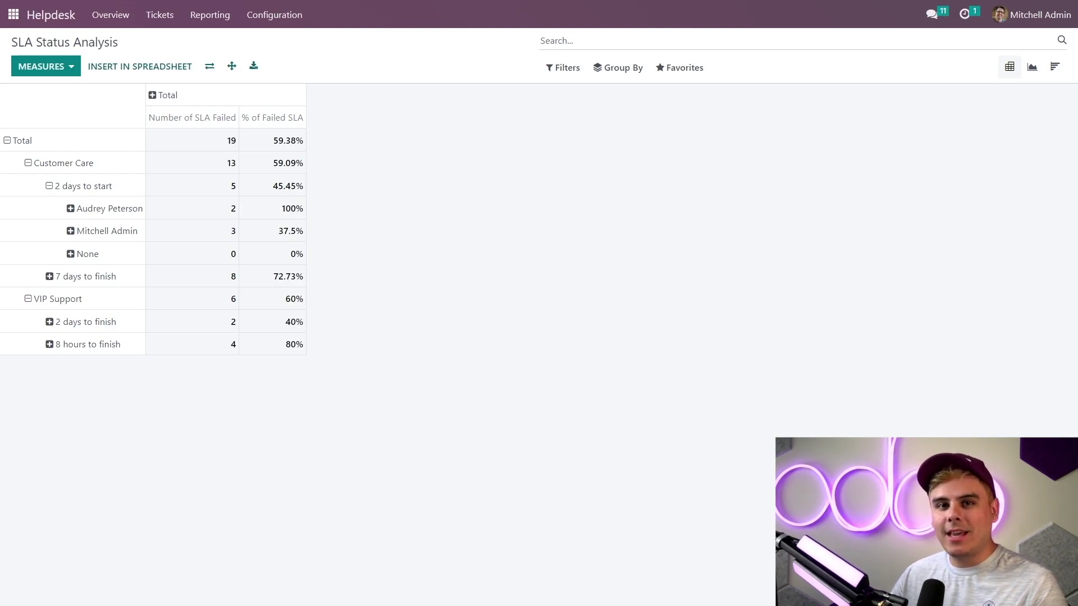
Add Count as a pivot measure and flip the pivot's rows and columns
{"action": "left_click", "coordinate": [71, 67]}
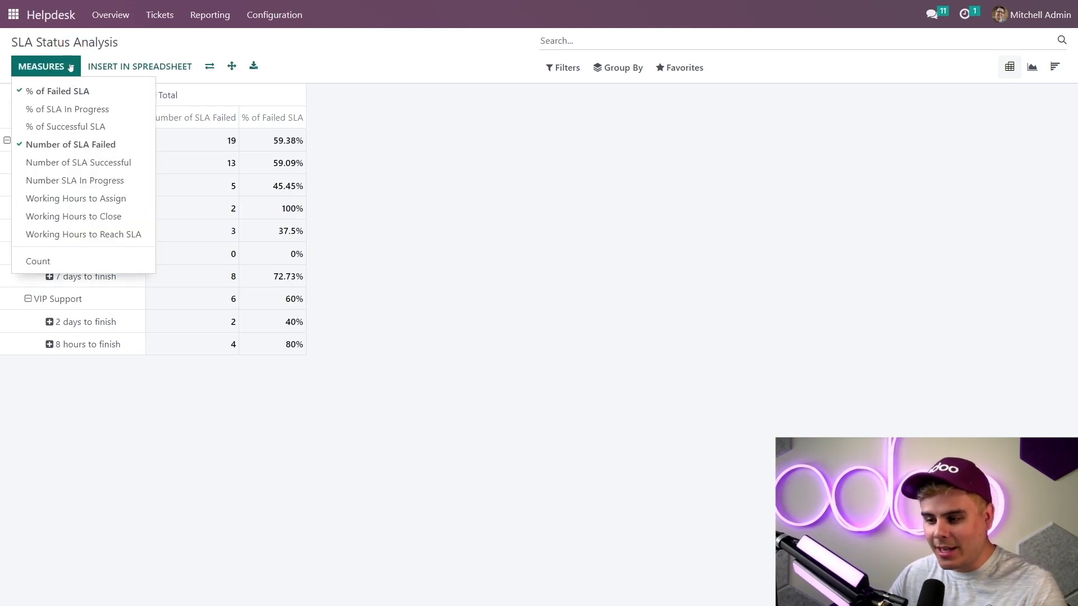
{"action": "left_click", "coordinate": [107, 262]}
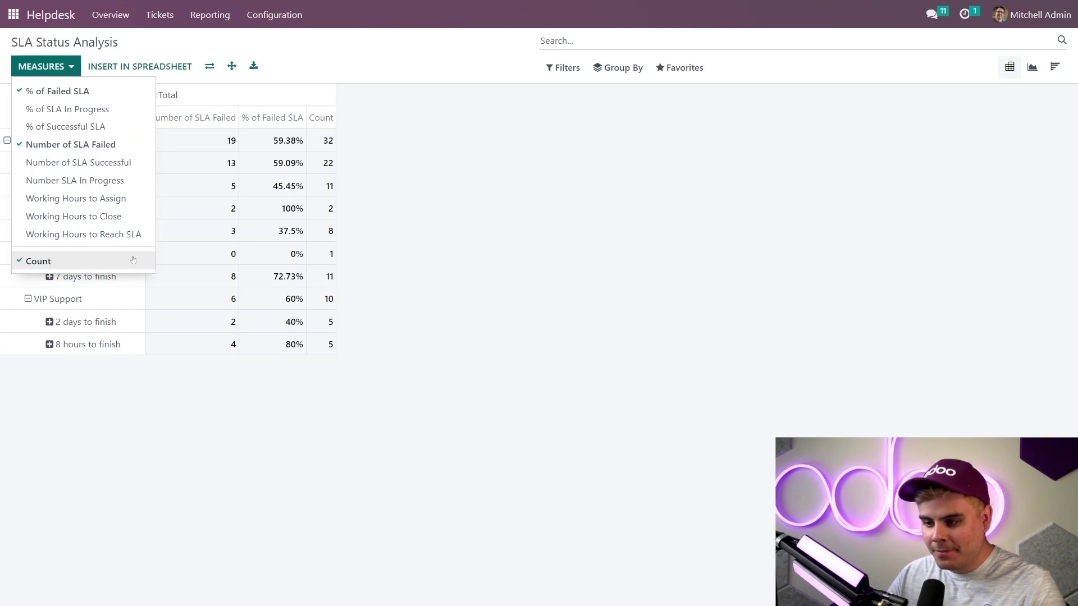
{"action": "left_click", "coordinate": [341, 139]}
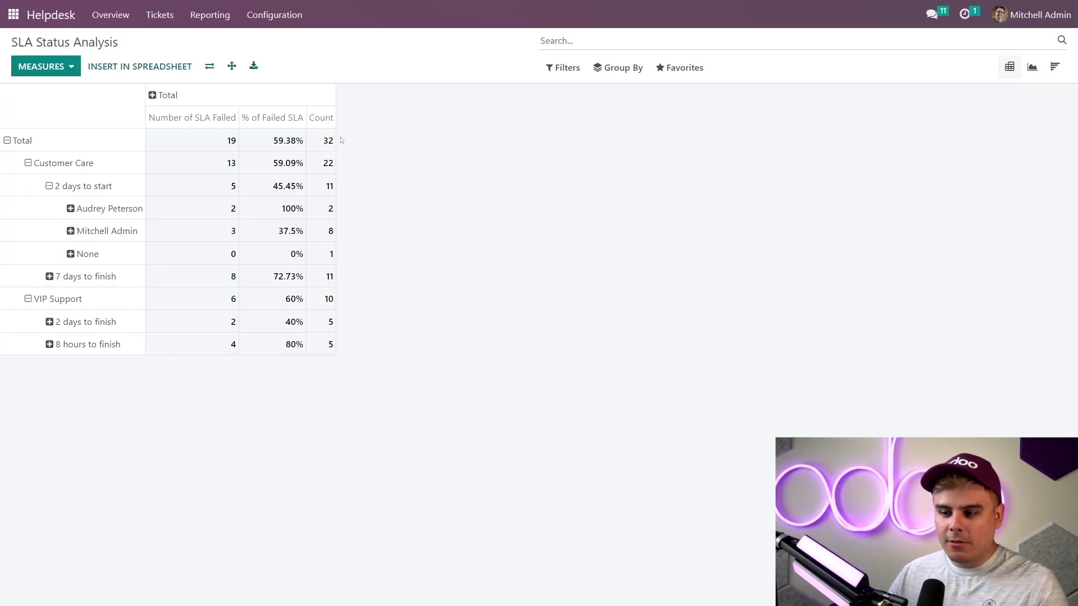
{"action": "left_click", "coordinate": [210, 67]}
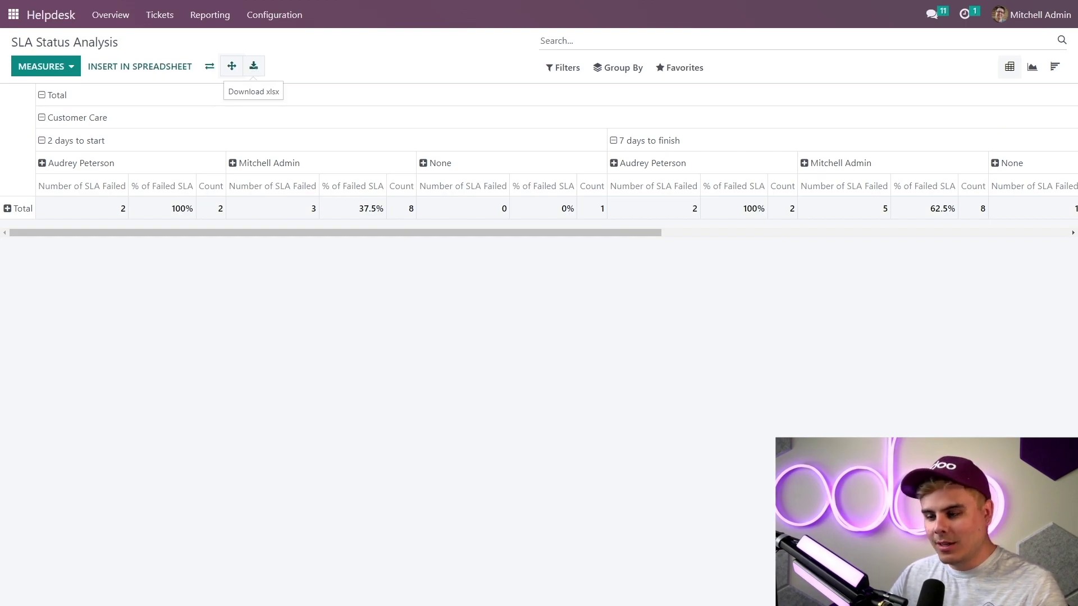
Open the Customer Ratings report from the Reporting menu
{"action": "left_click", "coordinate": [610, 39]}
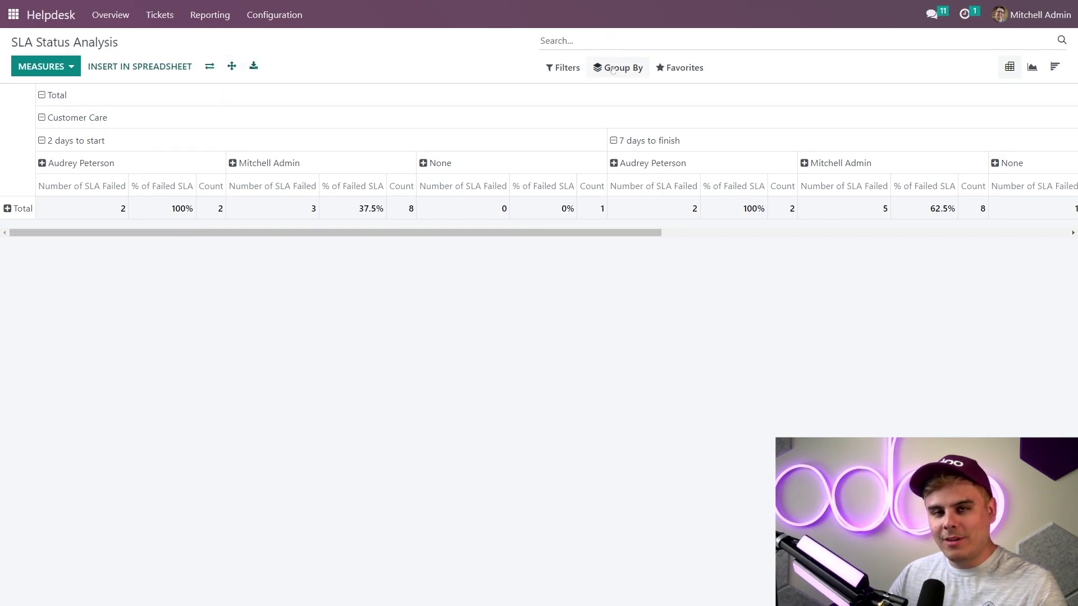
{"action": "left_click", "coordinate": [565, 69]}
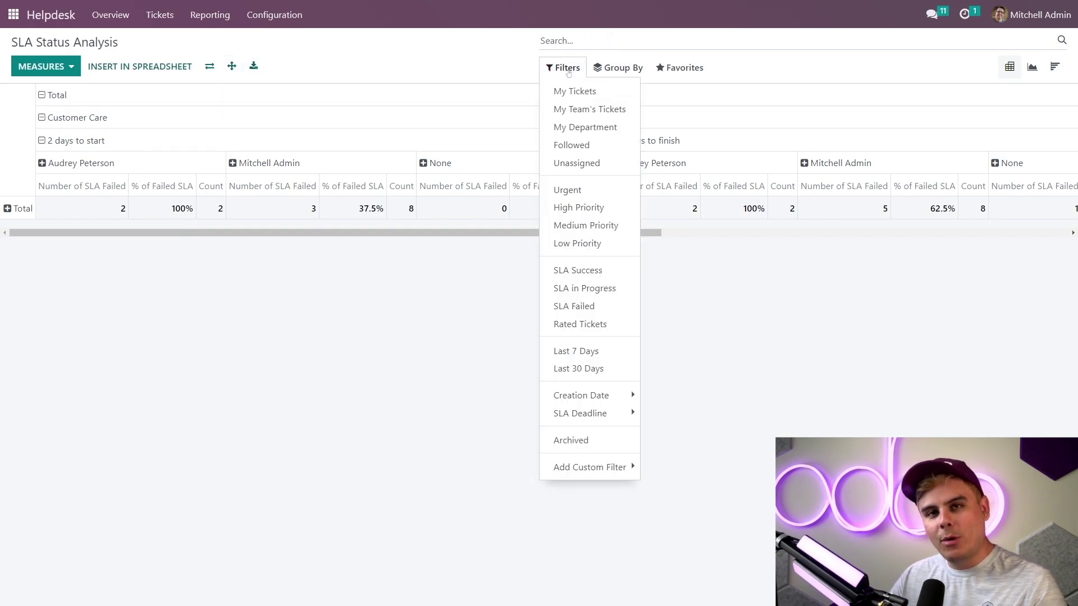
{"action": "left_click", "coordinate": [221, 22]}
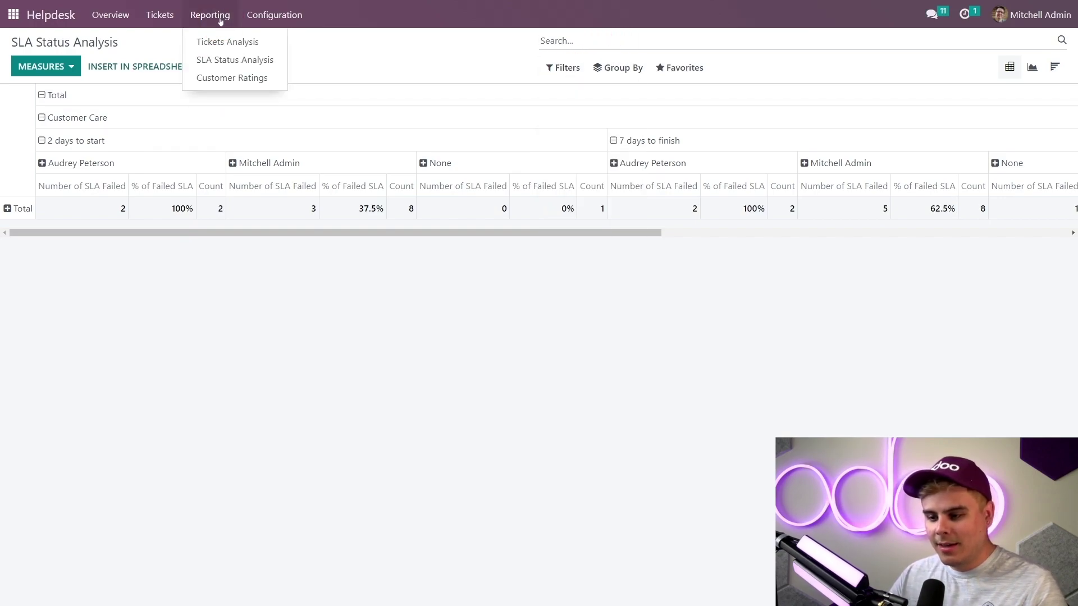
{"action": "left_click", "coordinate": [237, 79]}
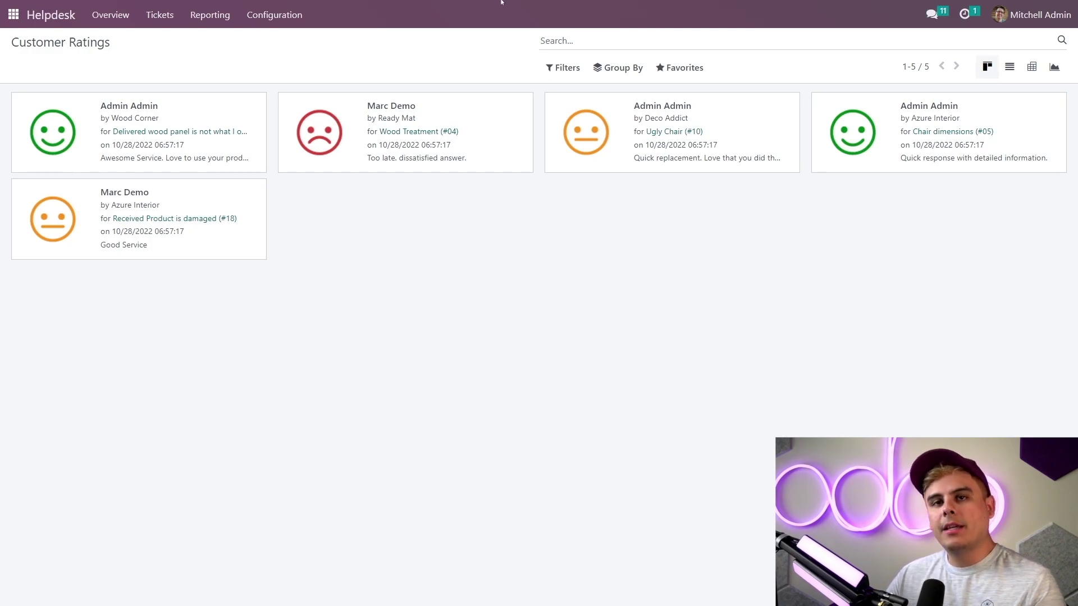
Group the rating cards by Helpdesk Team and open VIP Support's Satisfied rating for ticket #19
{"action": "left_click", "coordinate": [854, 70]}
{"action": "left_click", "coordinate": [1009, 66]}
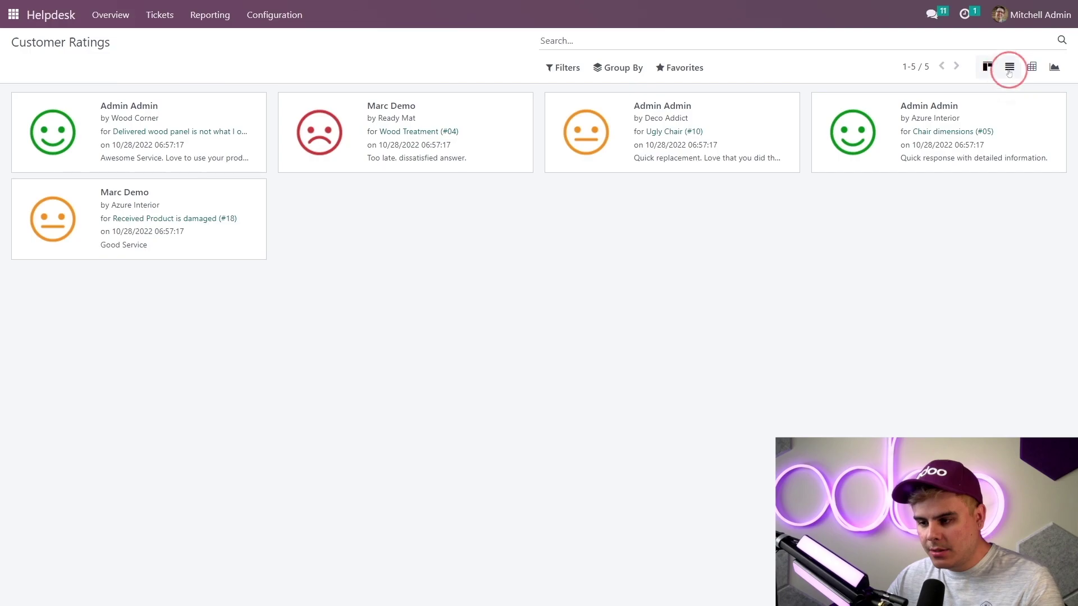
{"action": "left_click", "coordinate": [986, 67]}
{"action": "left_click", "coordinate": [628, 72]}
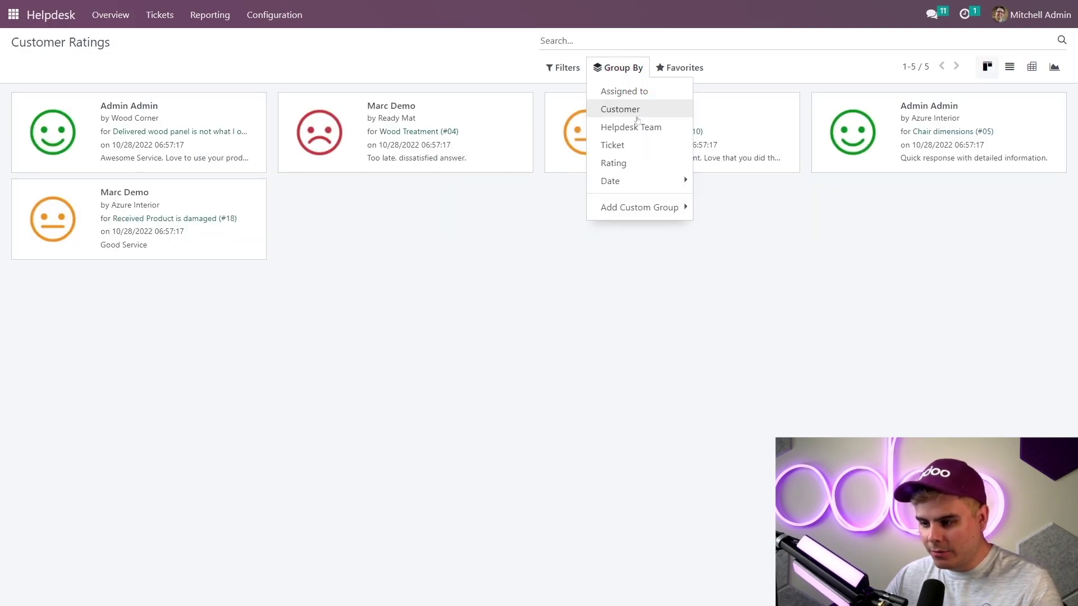
{"action": "left_click", "coordinate": [639, 127]}
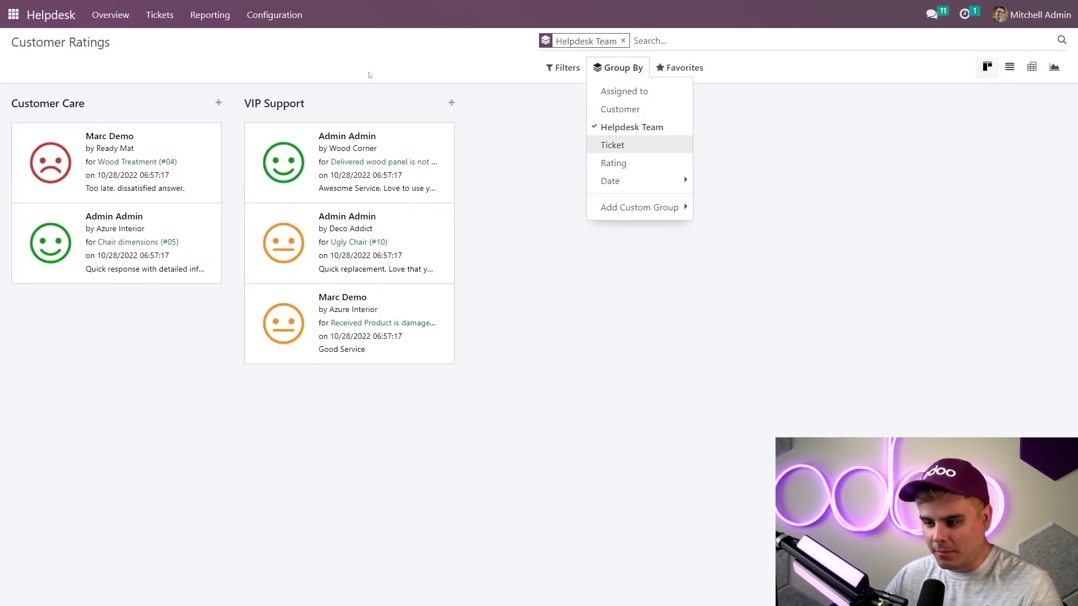
{"action": "left_click", "coordinate": [369, 74]}
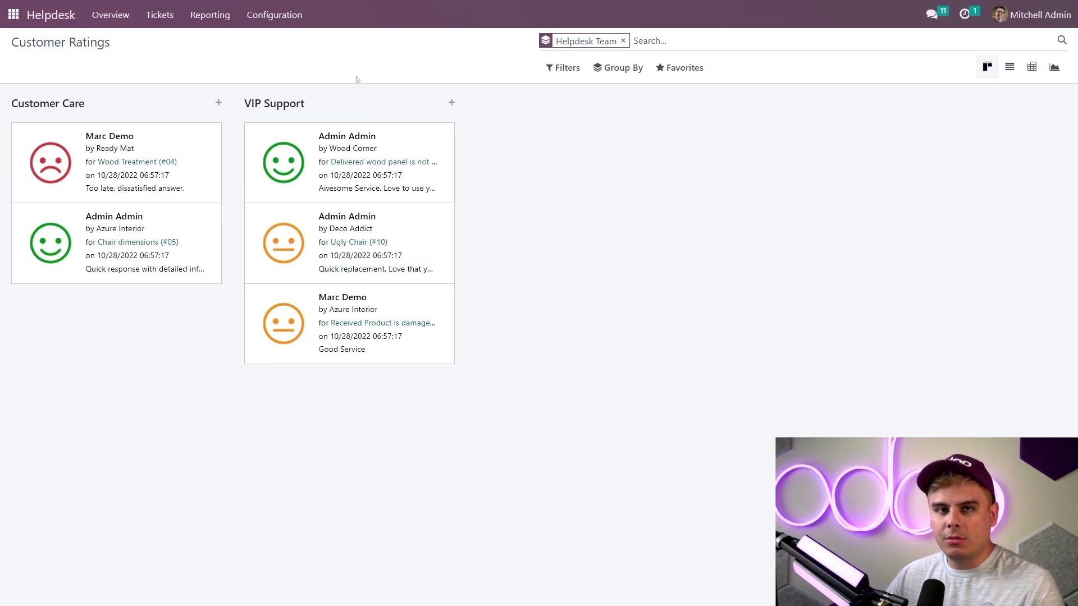
{"action": "left_click", "coordinate": [402, 169]}
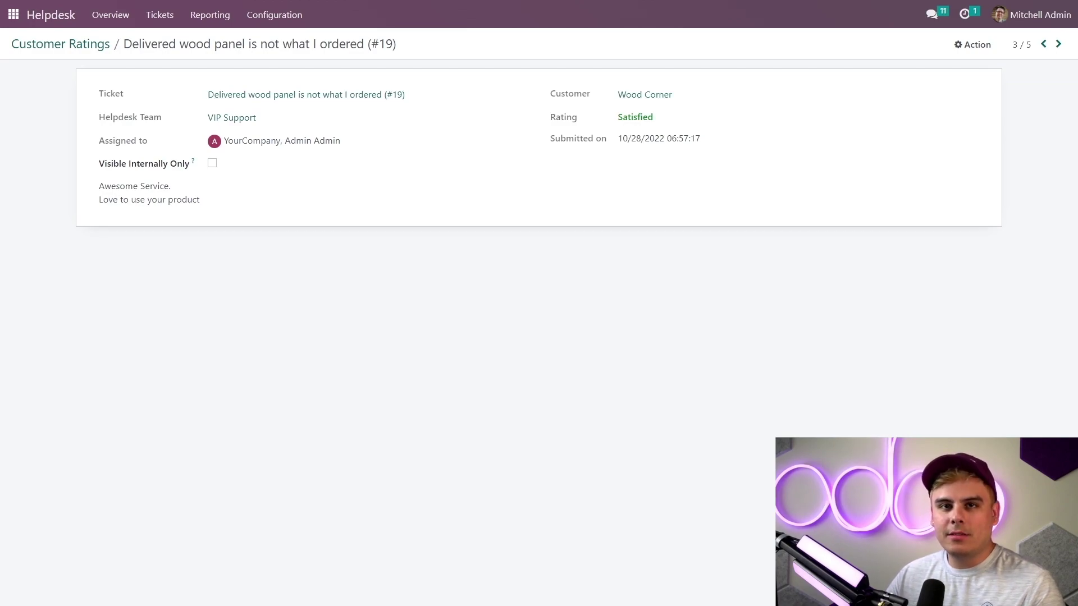
Return through the breadcrumb to the Customer Ratings cards grouped by helpdesk team
{"action": "left_click", "coordinate": [318, 122]}
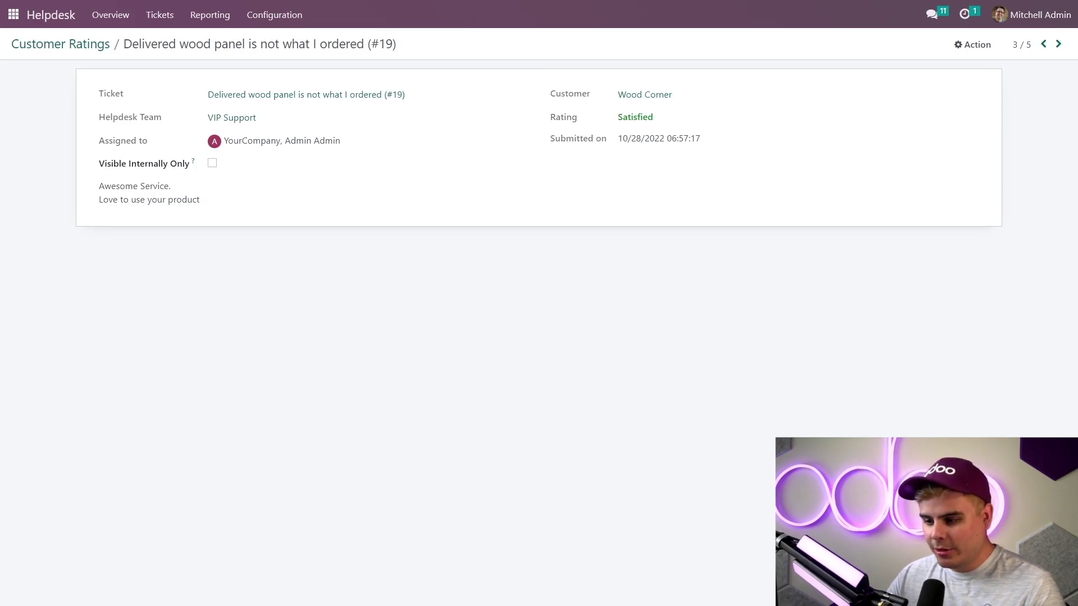
{"action": "left_click", "coordinate": [66, 45]}
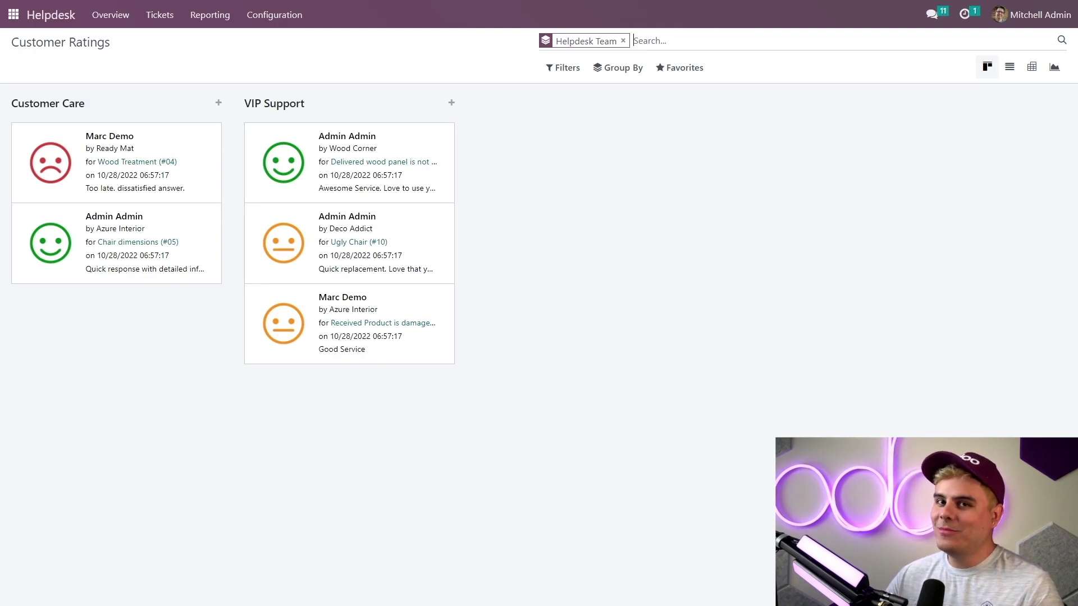
In Live Chat, review the 06/09/2023 session in Sessions History, then open Session Statistics
{"action": "left_click", "coordinate": [13, 14]}
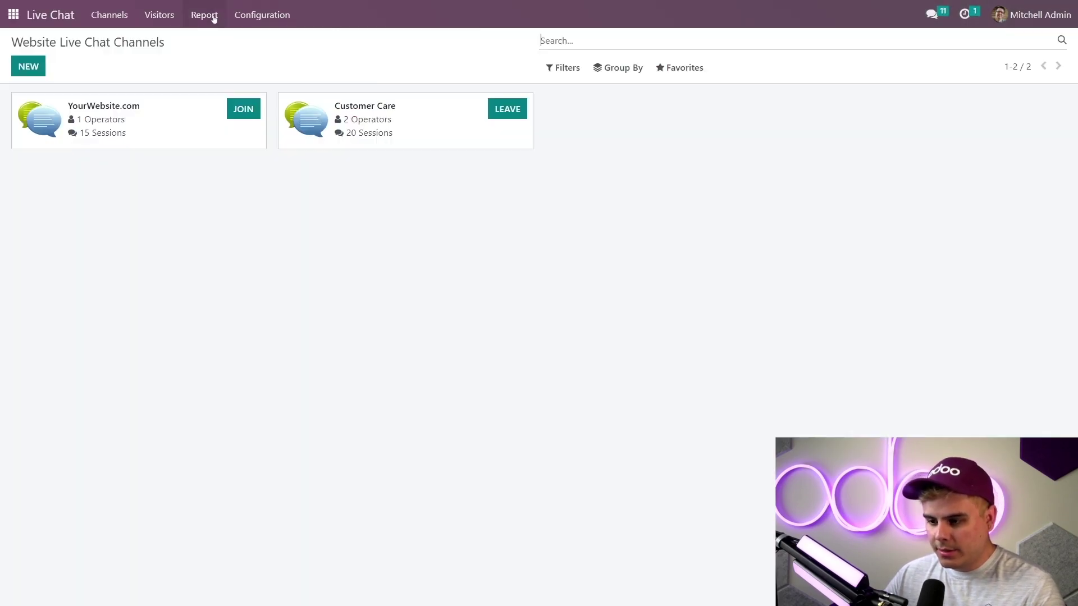
{"action": "left_click", "coordinate": [212, 16]}
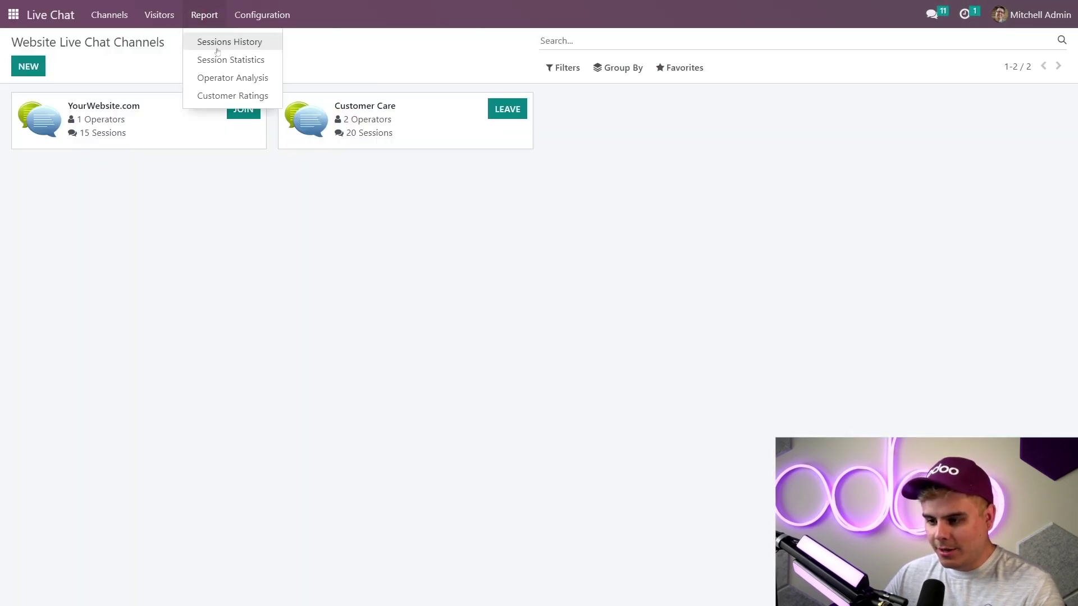
{"action": "left_click", "coordinate": [219, 42]}
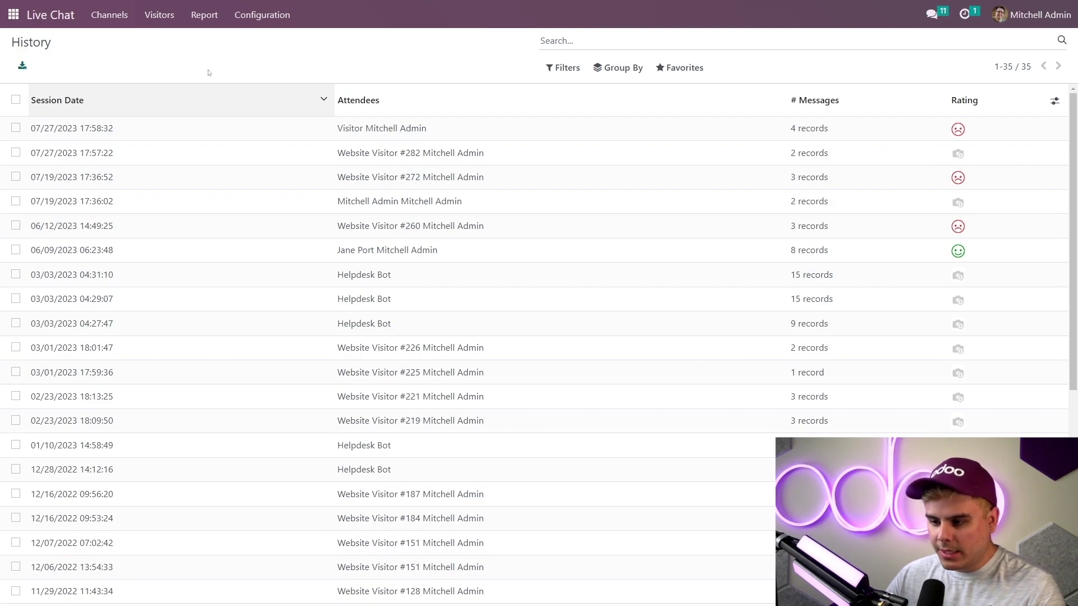
{"action": "left_click", "coordinate": [265, 251]}
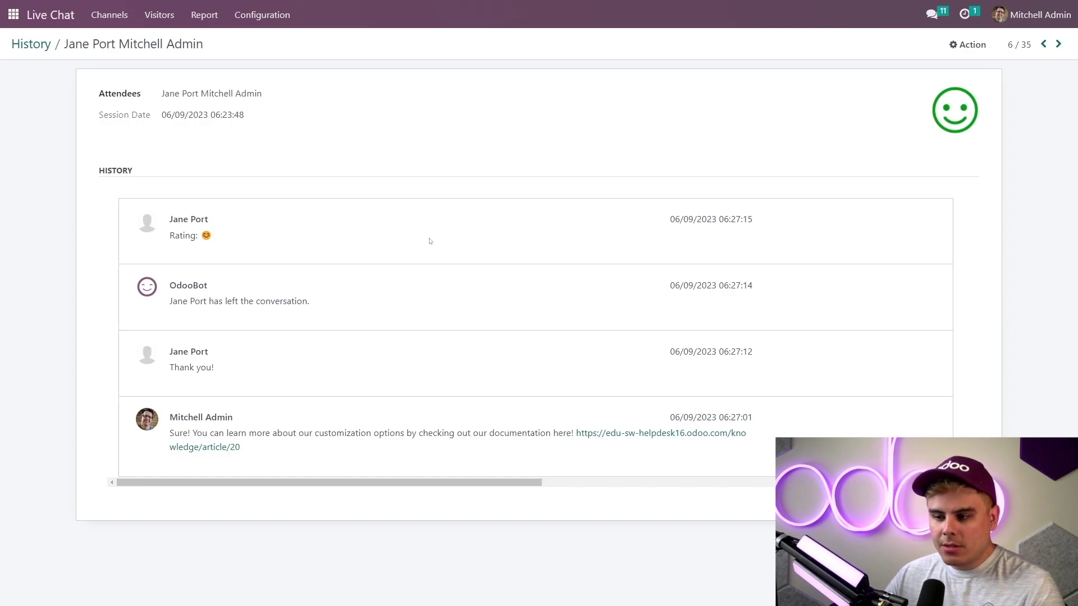
{"action": "left_click", "coordinate": [203, 15]}
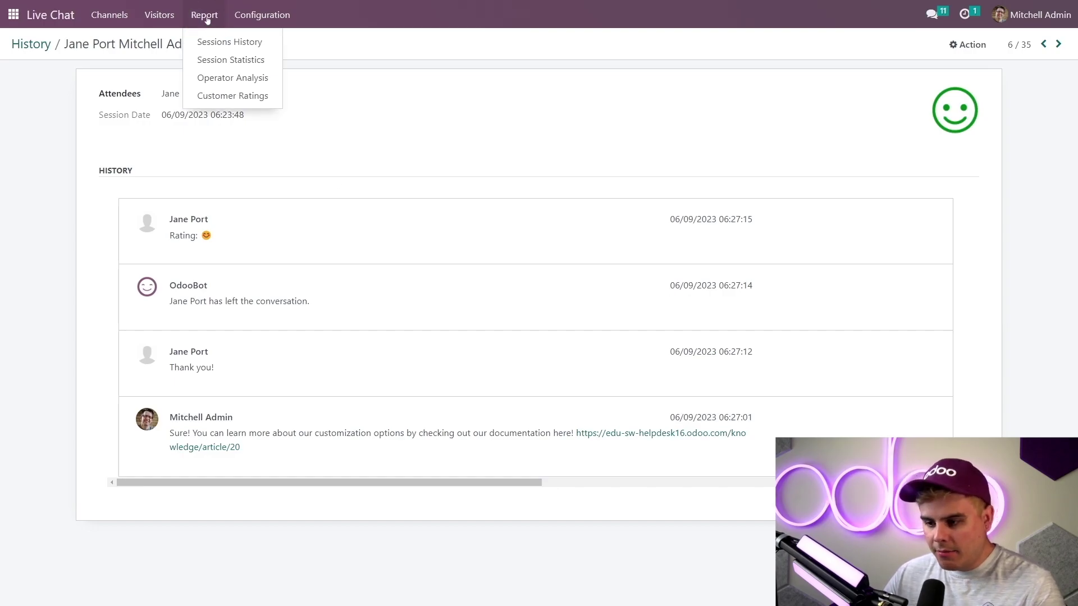
{"action": "left_click", "coordinate": [230, 58]}
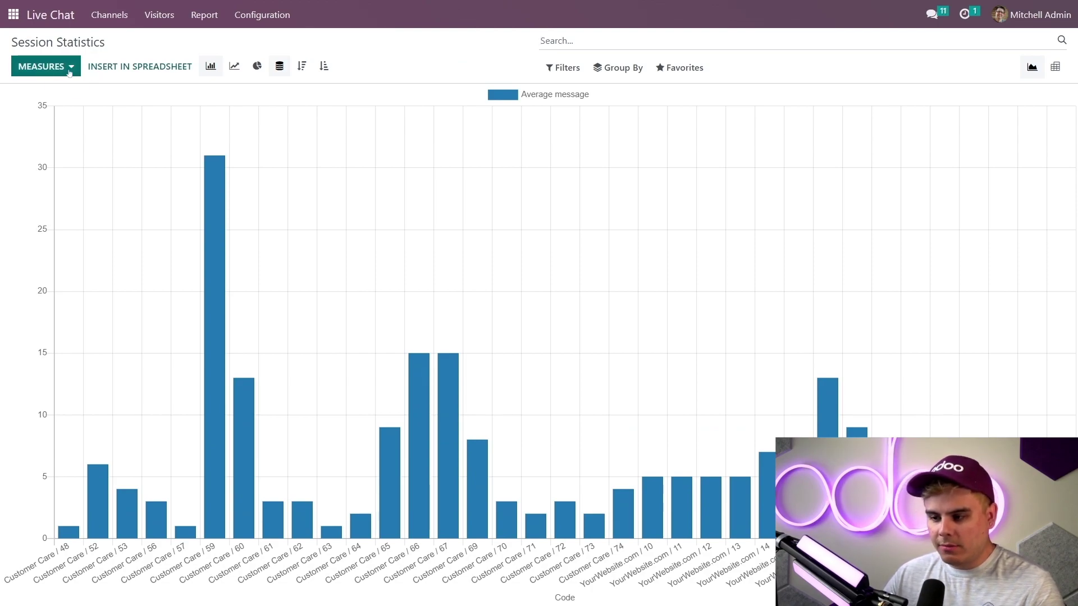
Switch the Session Statistics chart measure to Average duration, then open the Operator Analysis report
{"action": "left_click", "coordinate": [42, 66]}
{"action": "left_click", "coordinate": [75, 110]}
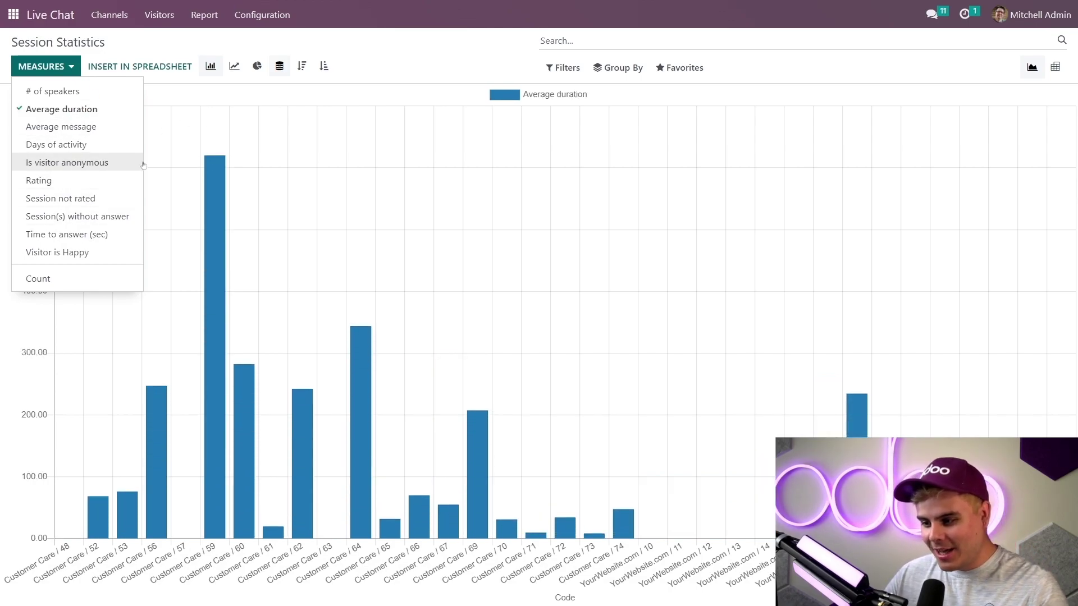
{"action": "left_click", "coordinate": [204, 15]}
{"action": "left_click", "coordinate": [230, 76]}
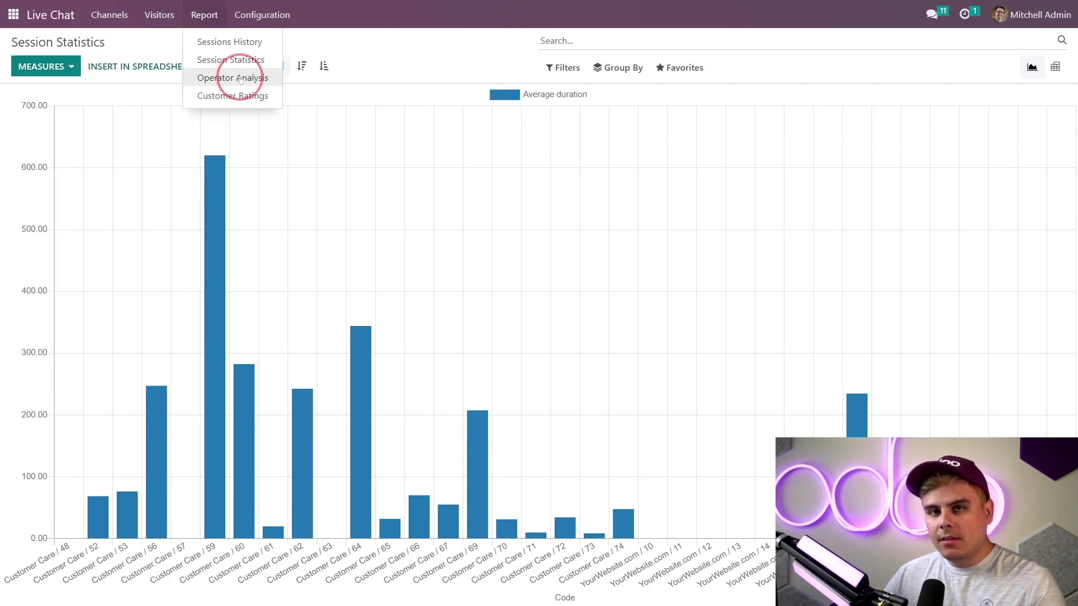